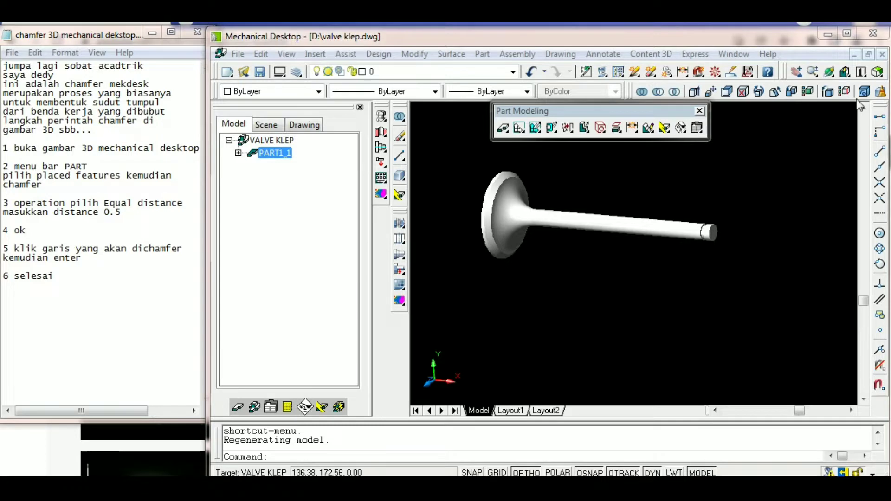
Examine the grooved stem end of the valve up close from an orbited view
left_click(829, 72)
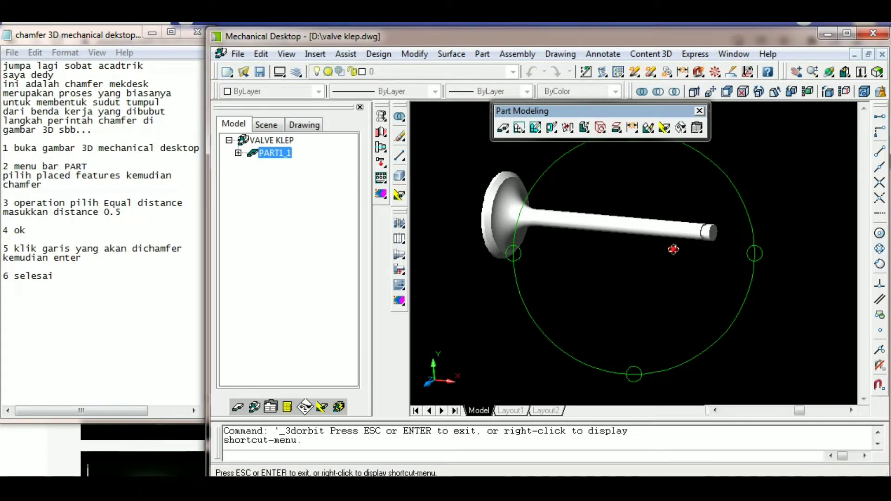
left_click_drag(673, 250, 631, 233)
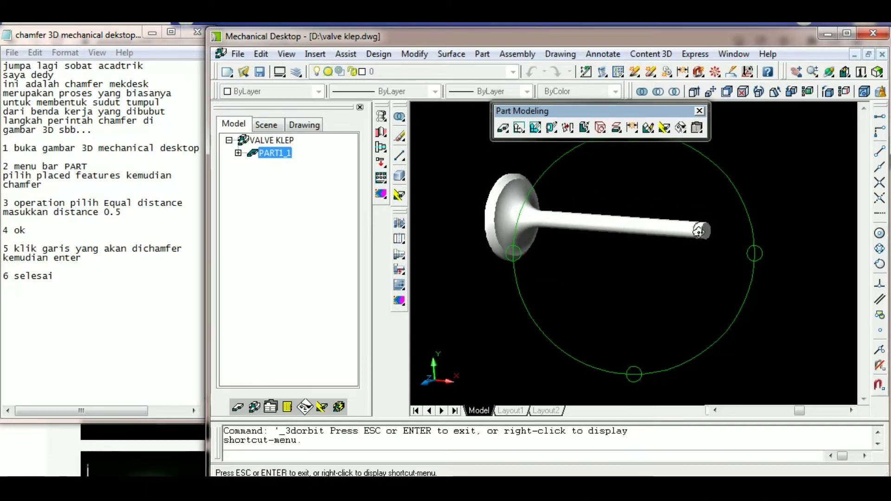
scroll(701, 231, "up", 4)
mouse_move(707, 215)
left_mouse_down()
mouse_move(681, 227)
mouse_move(682, 235)
mouse_move(740, 219)
left_mouse_up()
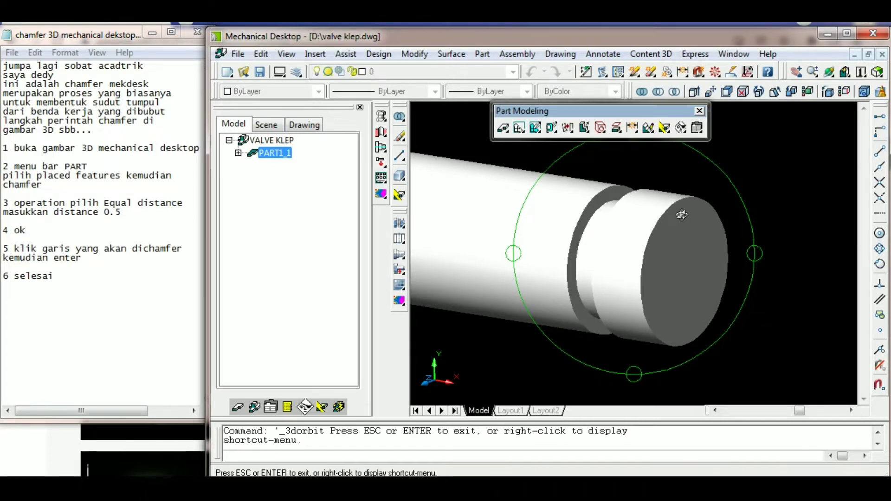
right_click(677, 180)
left_click(687, 190)
scroll(695, 214, "down", 6)
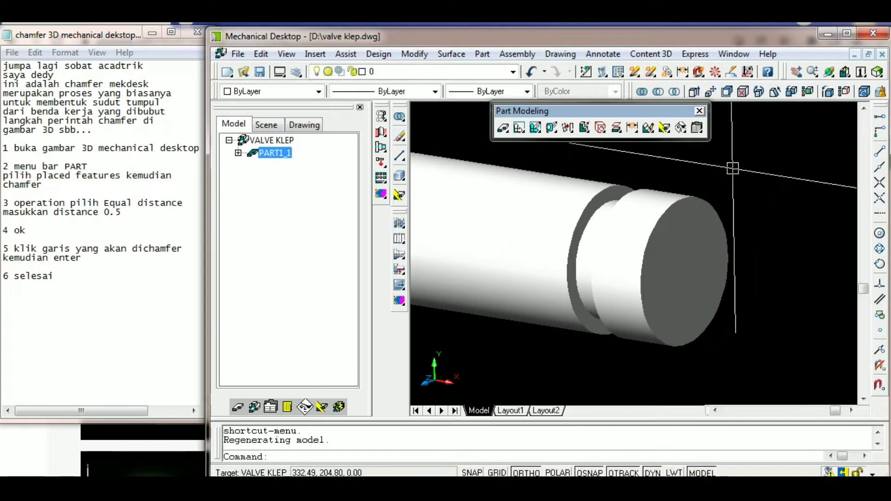
scroll(654, 178, "up", 2)
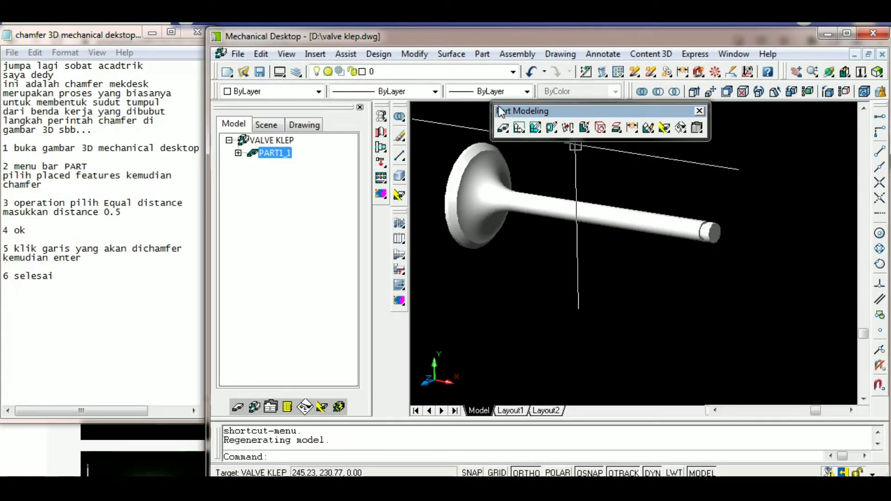
Open the settings for a new placed Chamfer feature on the valve part
left_click(481, 56)
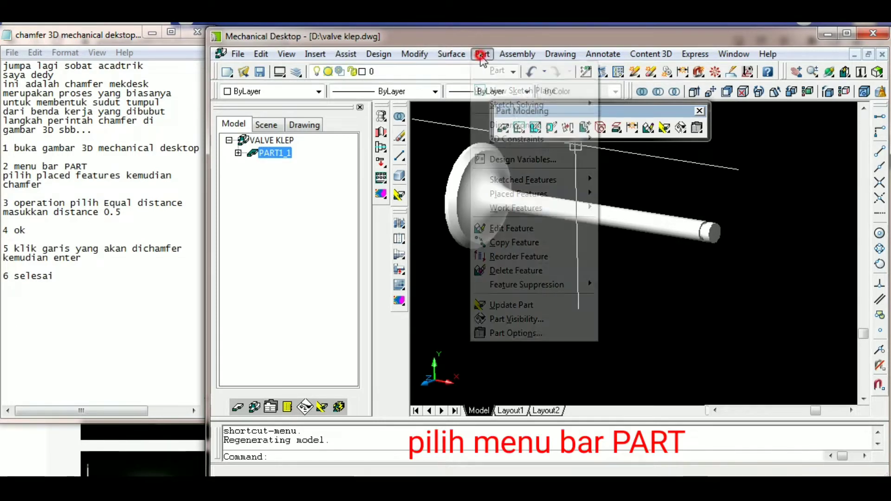
mouse_move(534, 194)
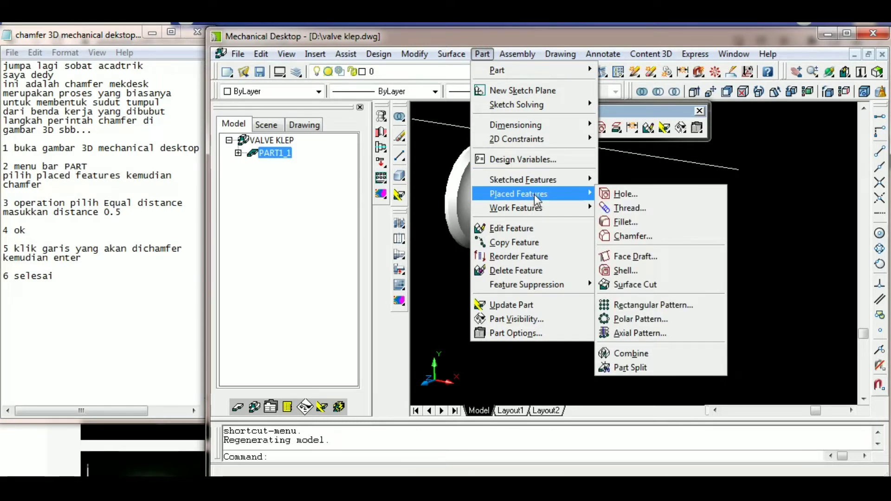
left_click(634, 238)
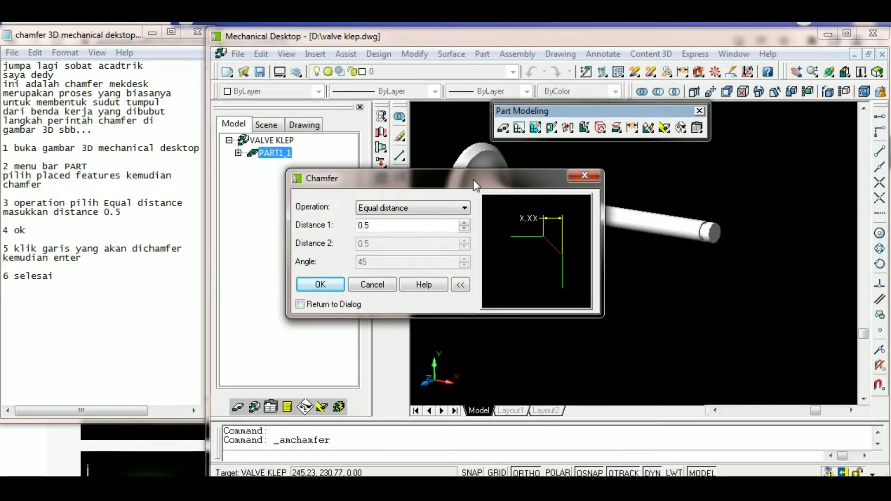
left_click_drag(473, 178, 570, 177)
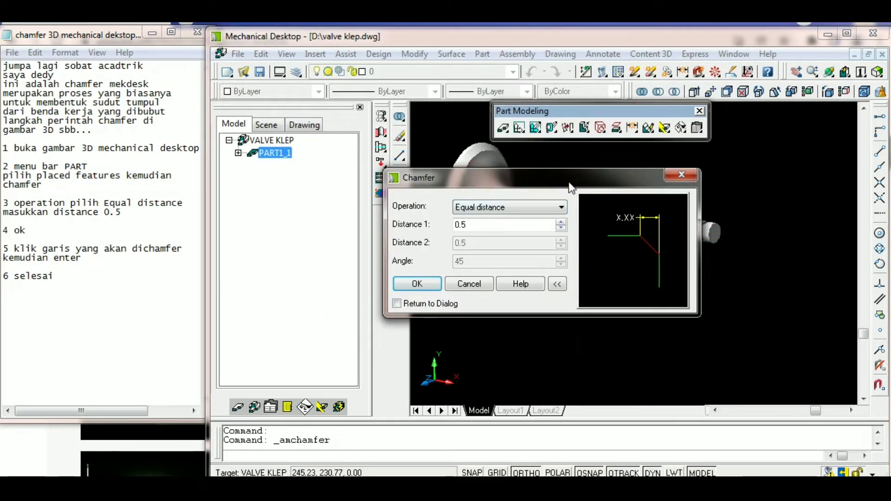
Try the Two distances and Distance and angle chamfer operations and return to Equal distance
left_click(480, 208)
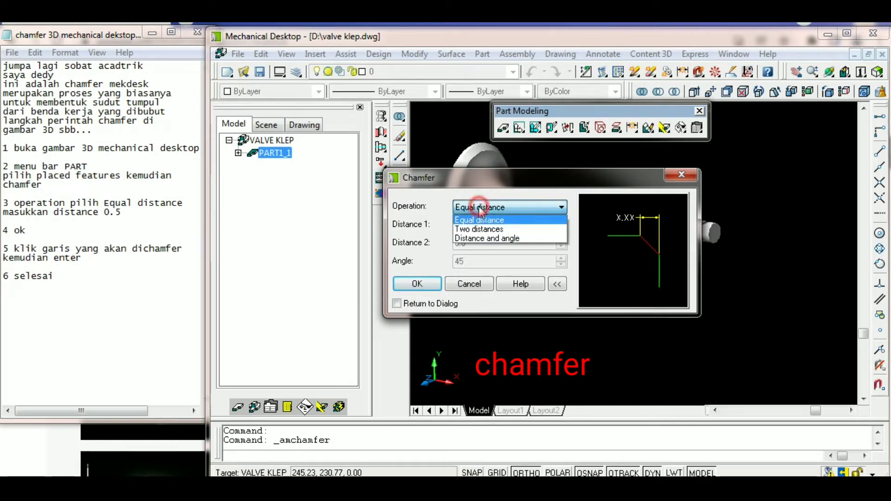
left_click(512, 229)
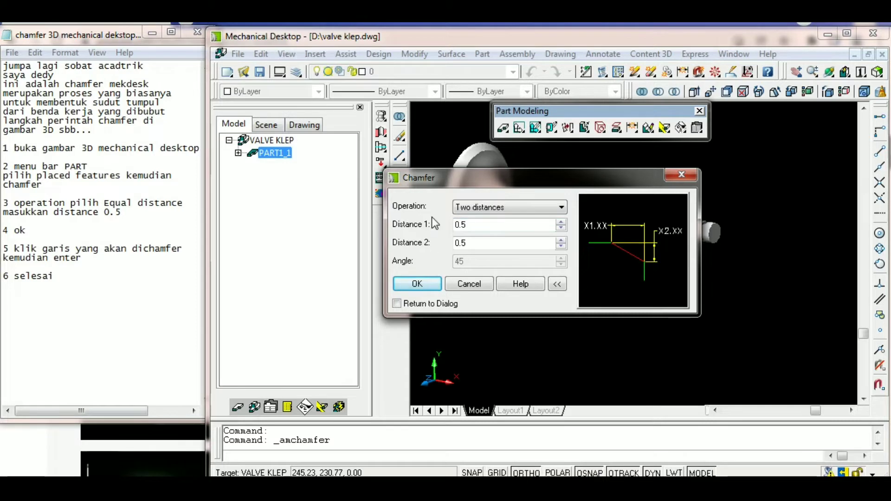
left_click(482, 209)
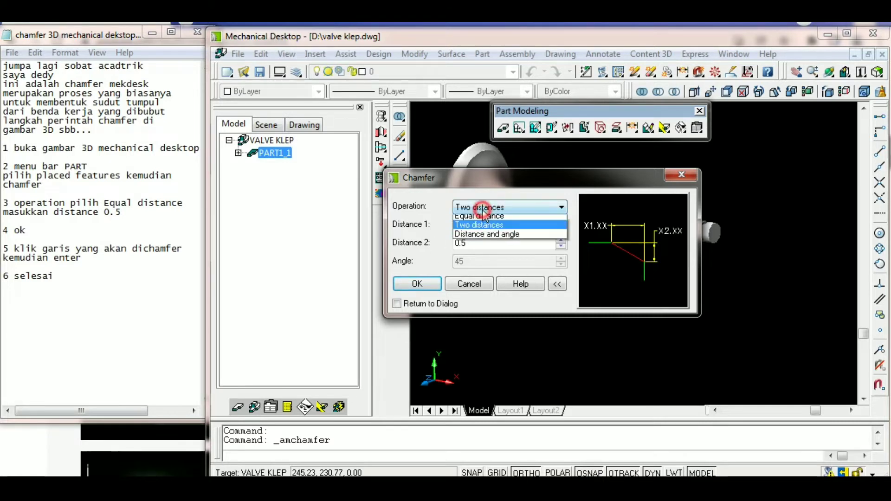
left_click(486, 234)
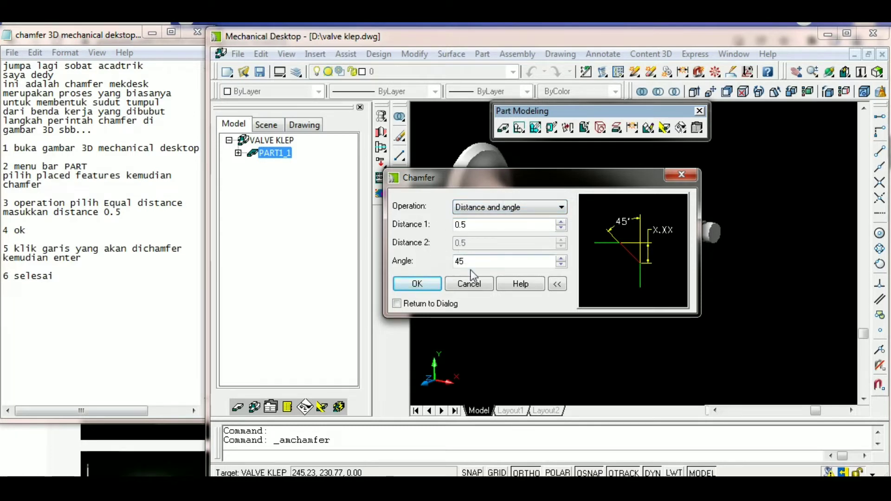
left_click(483, 208)
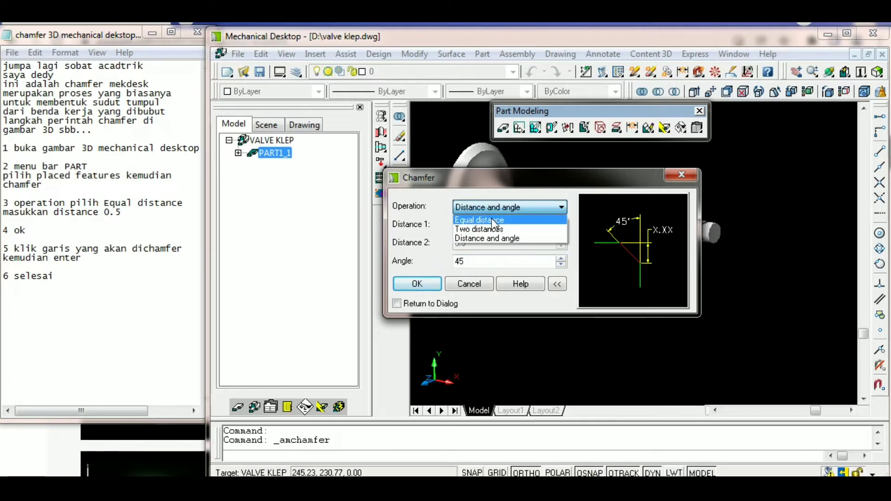
left_click(491, 218)
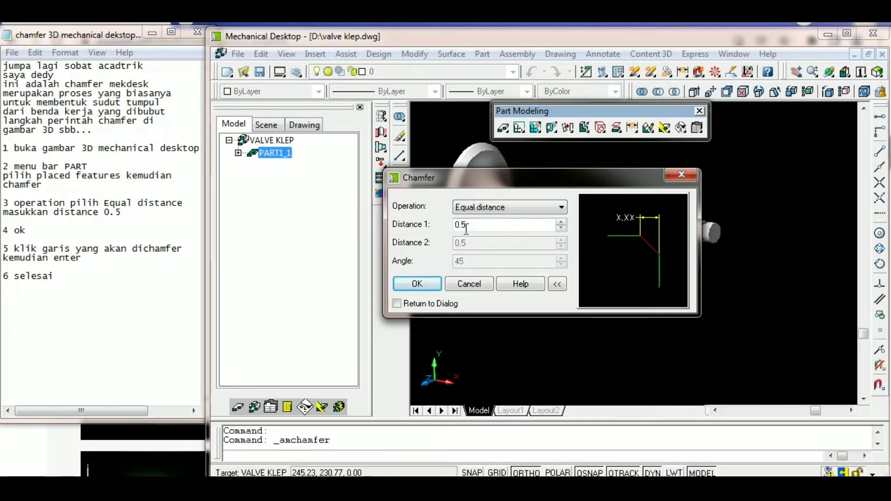
Chamfer the outer circular edge of the valve stem's end face with an equal distance of 0.5
left_click_drag(466, 227, 439, 227)
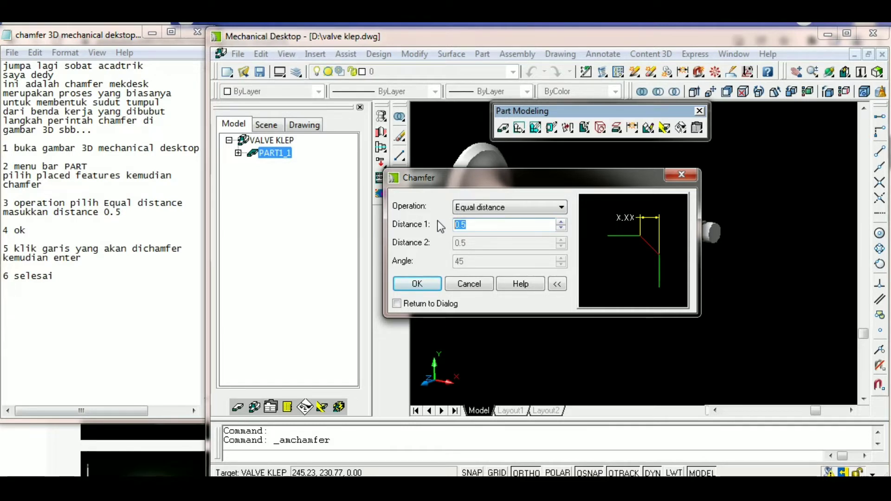
type(".5")
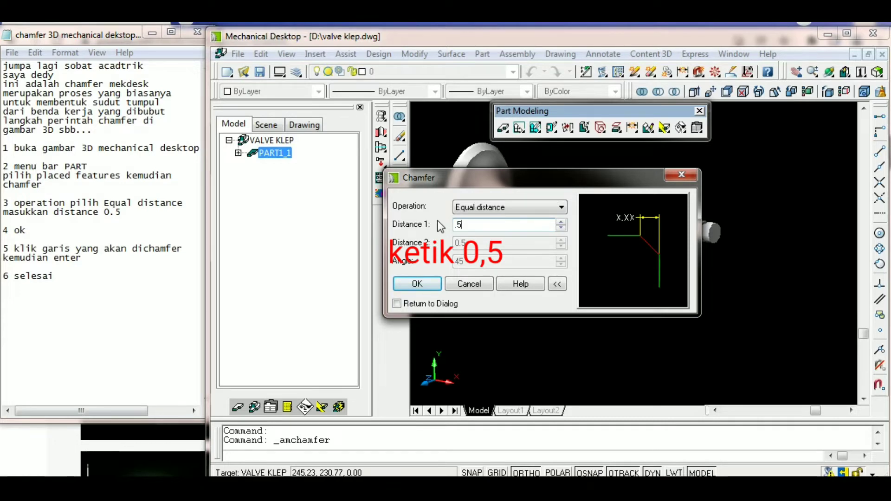
left_click(416, 283)
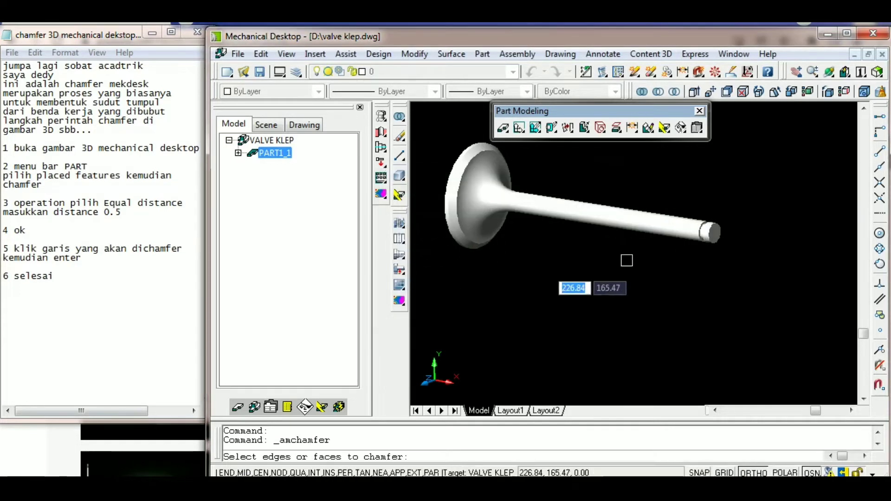
scroll(728, 239, "up", 5)
scroll(731, 236, "up", 4)
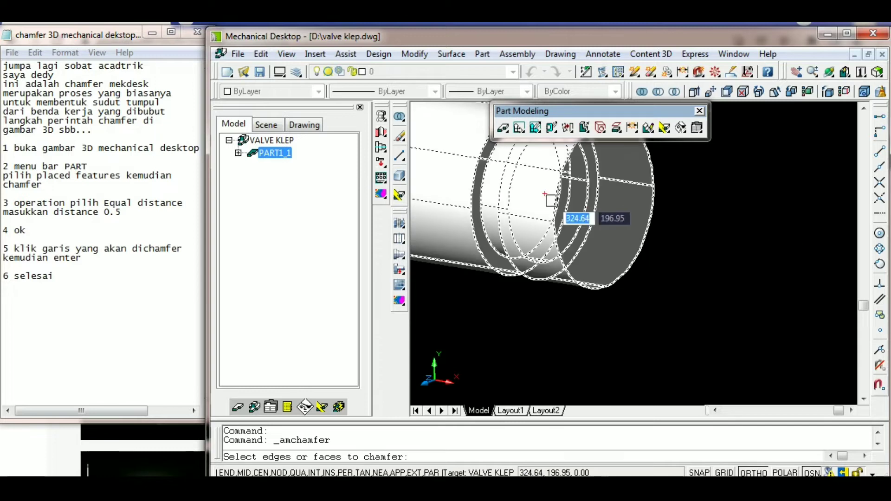
left_click(581, 283)
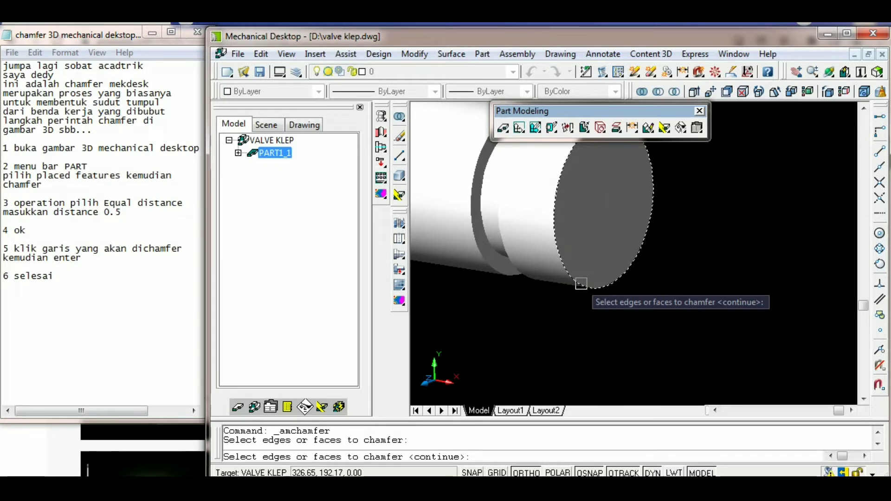
key("Return")
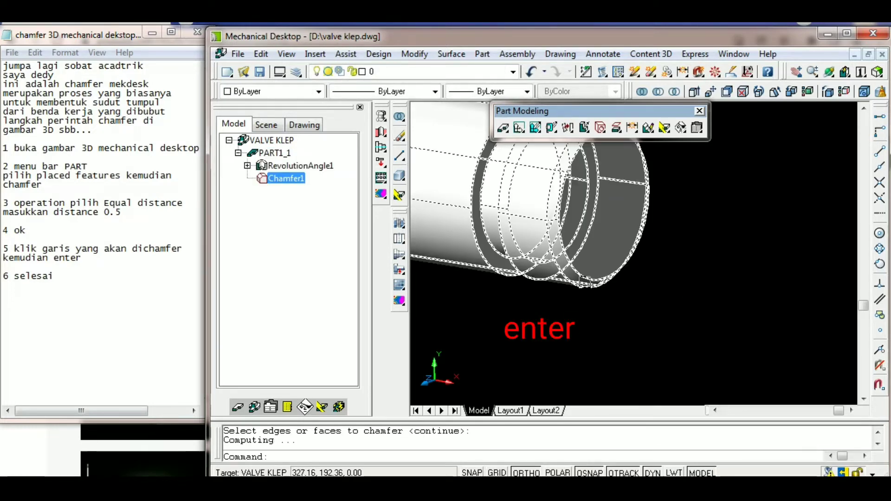
Inspect the chamfered edge at the valve stem's end from several angles and distances
scroll(583, 229, "up", 5)
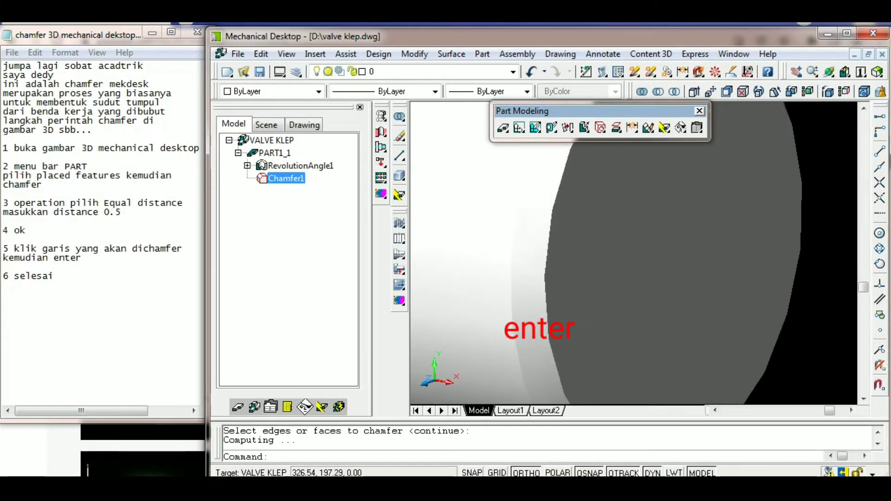
scroll(657, 225, "down", 4)
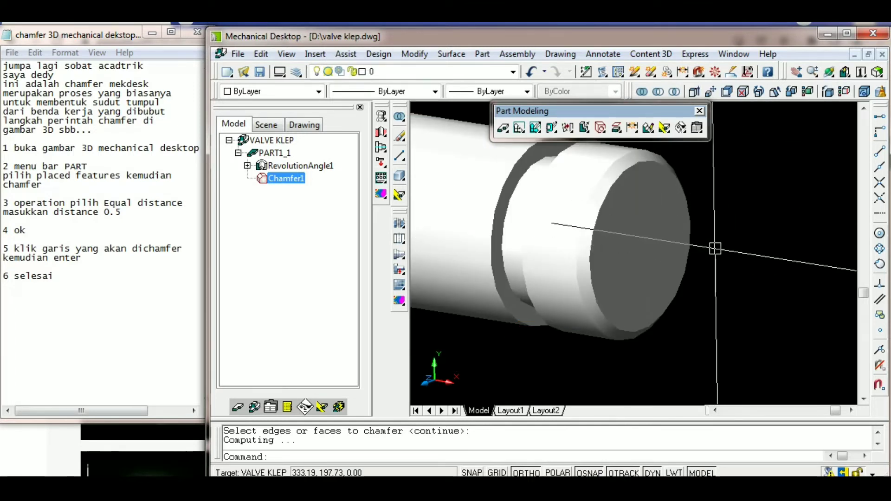
type("3do")
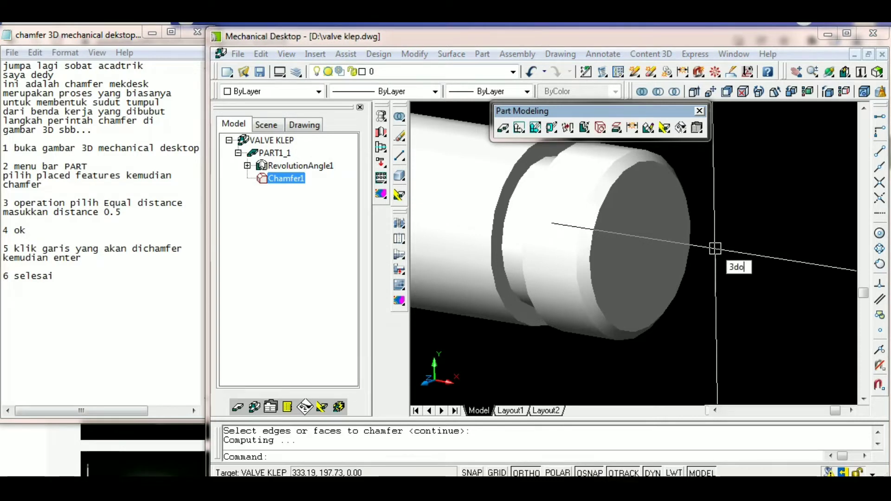
key("Return")
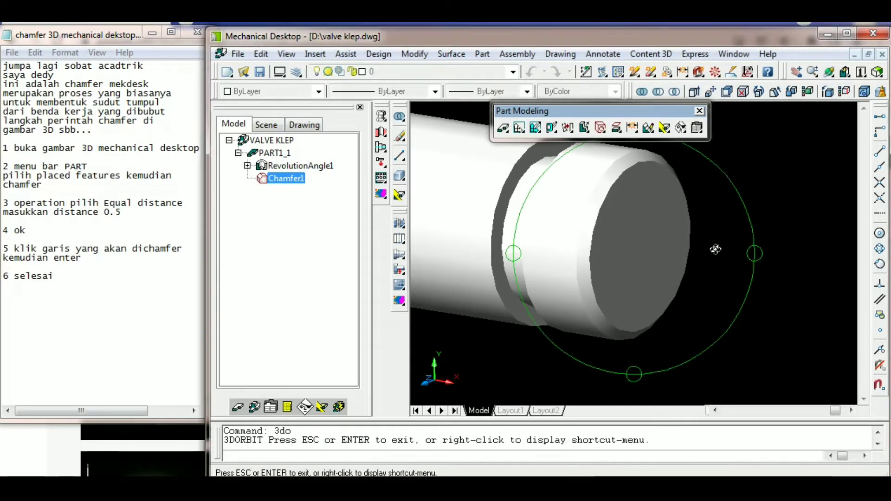
left_click_drag(655, 245, 725, 220)
scroll(724, 220, "down", 6)
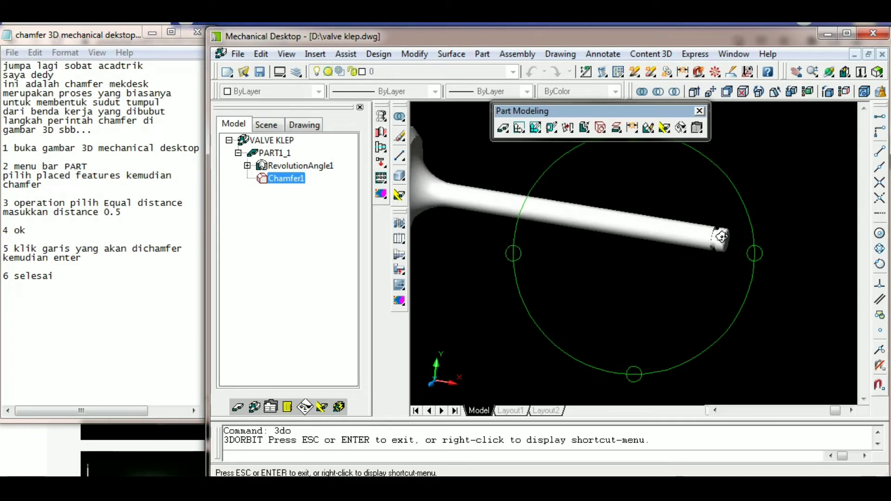
scroll(738, 231, "up", 8)
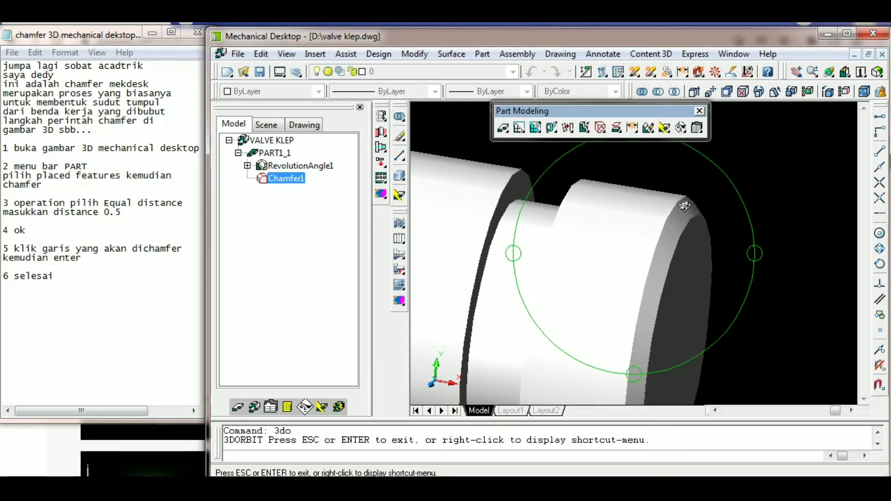
right_click(743, 176)
left_click(756, 184)
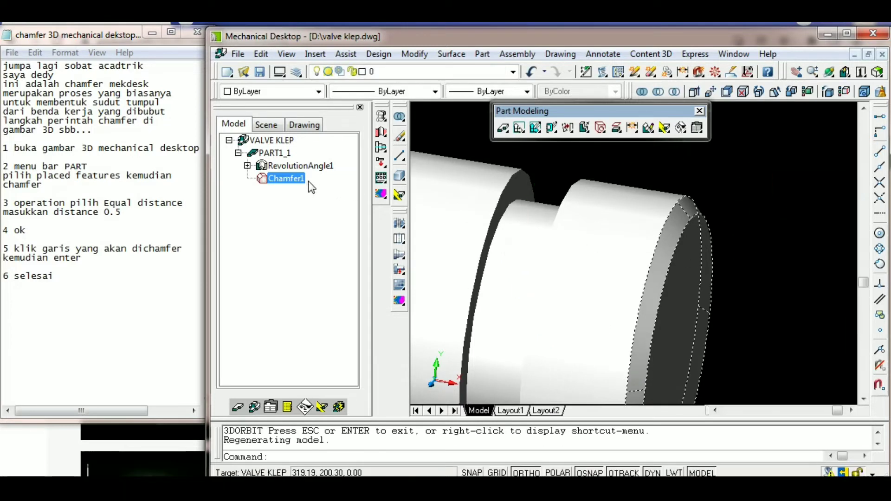
Edit the stem-end chamfer feature and set its Distance 1 value to 1
right_click(281, 179)
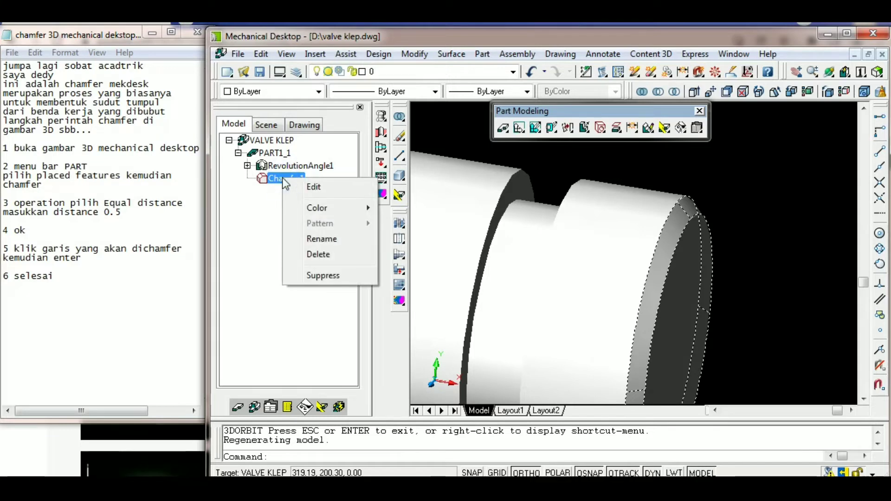
left_click(301, 187)
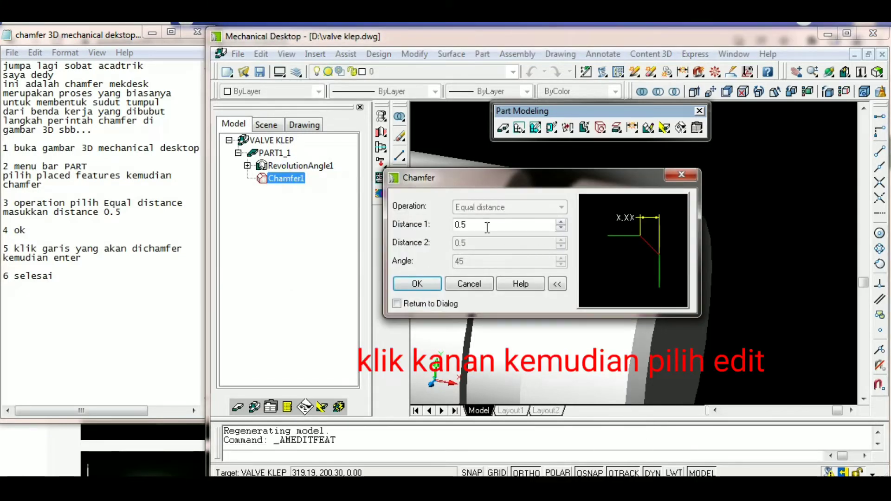
double_click(479, 226)
type("1")
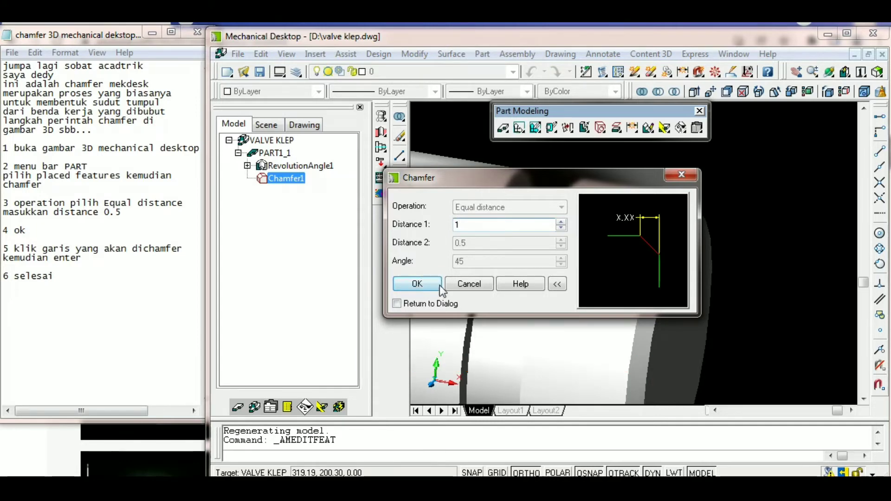
left_click(420, 284)
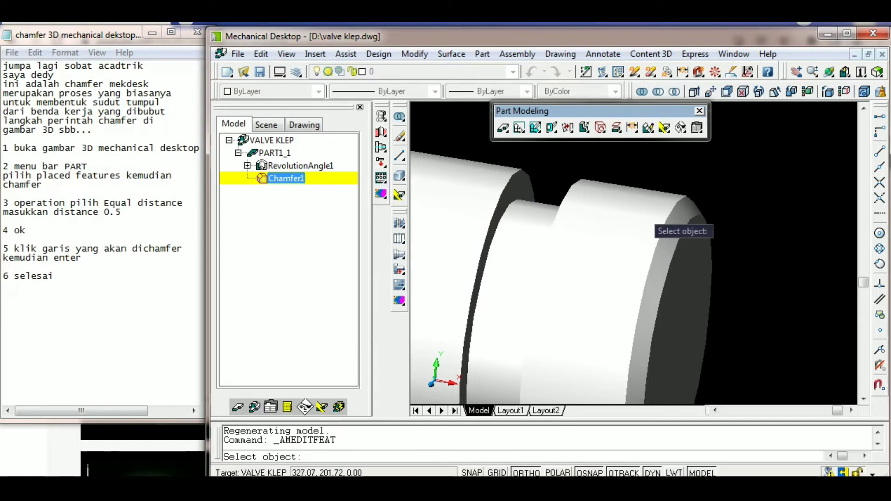
Select the chamfer at the stem's end as the feature to edit, accept its distance of 1, and finish the edit
scroll(702, 209, "up", 2)
scroll(703, 209, "up", 2)
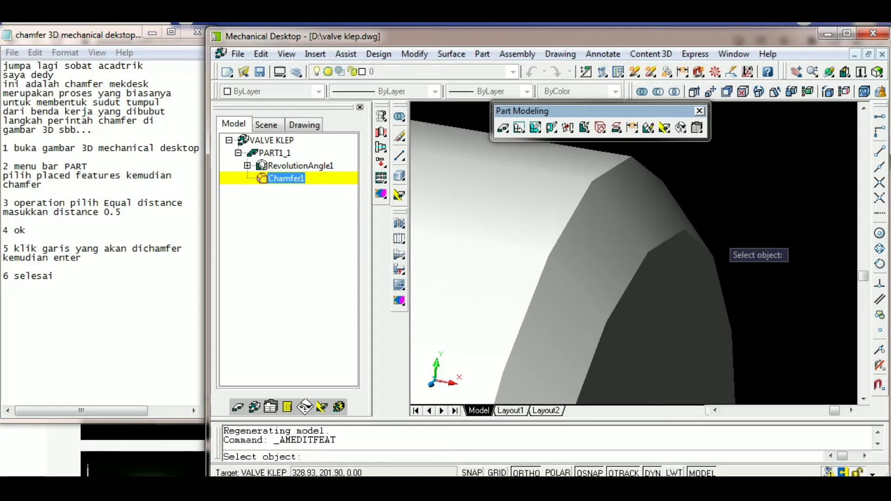
left_click(726, 264)
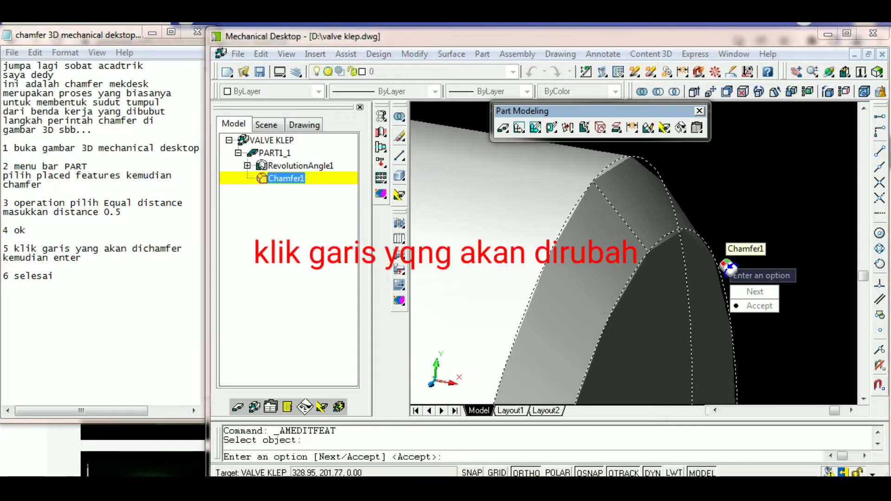
left_click(751, 306)
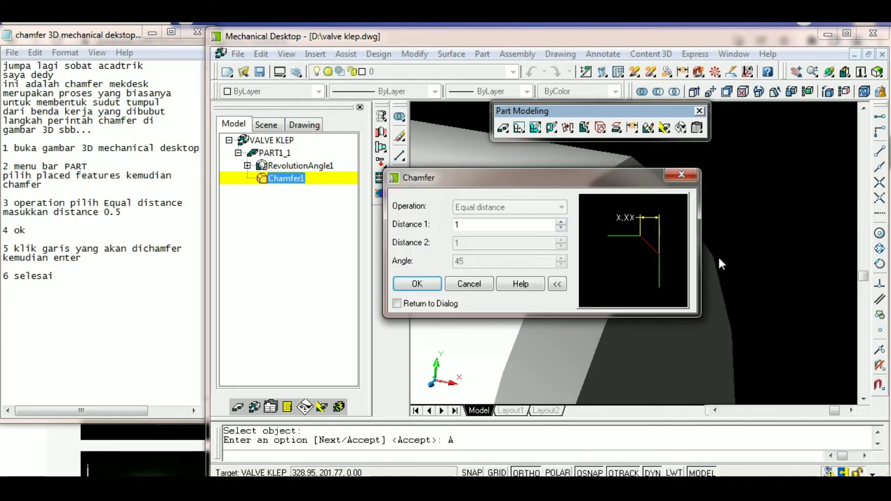
left_click(411, 284)
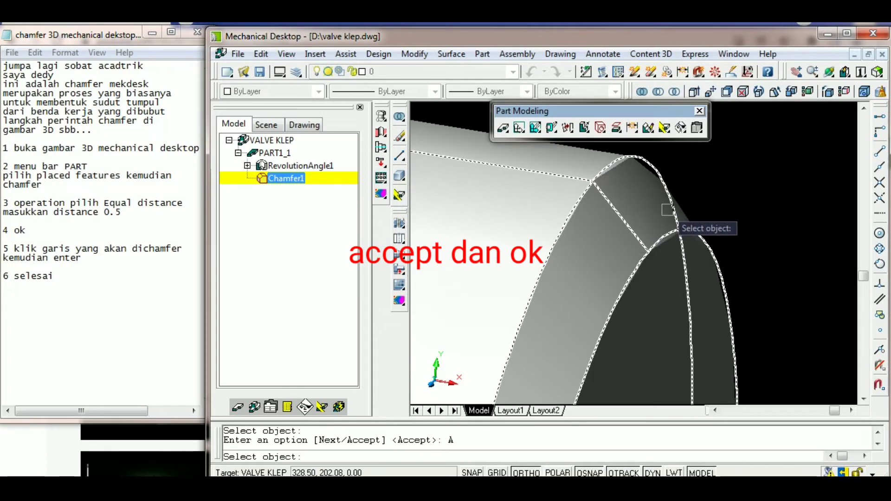
right_click(718, 176)
left_click(725, 185)
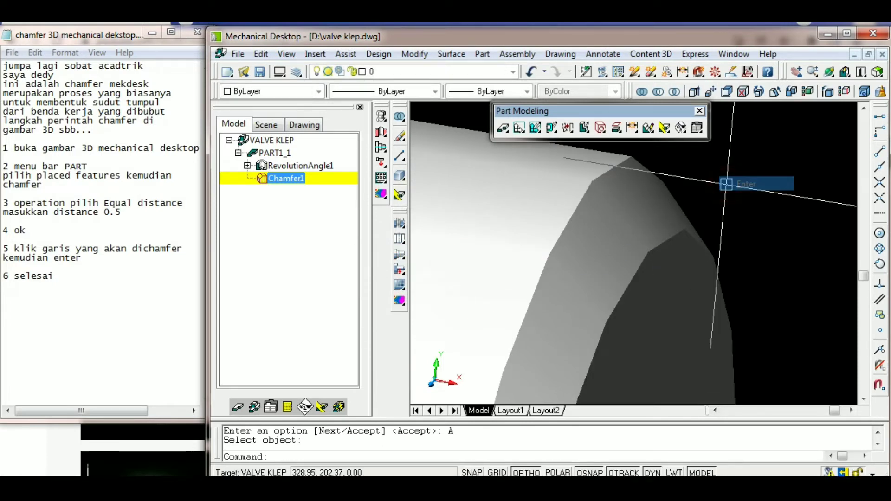
Update the part to apply the edited chamfer distance to the valve stem
scroll(659, 241, "down", 4)
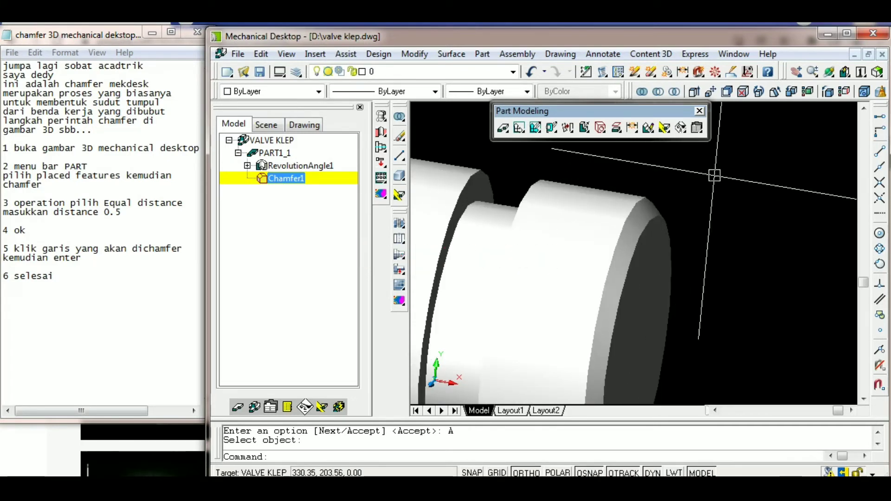
right_click(702, 168)
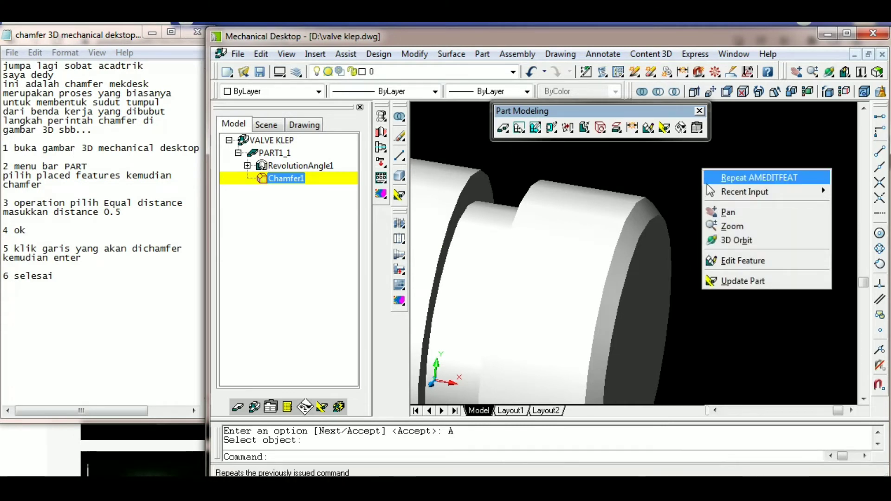
right_click(671, 166)
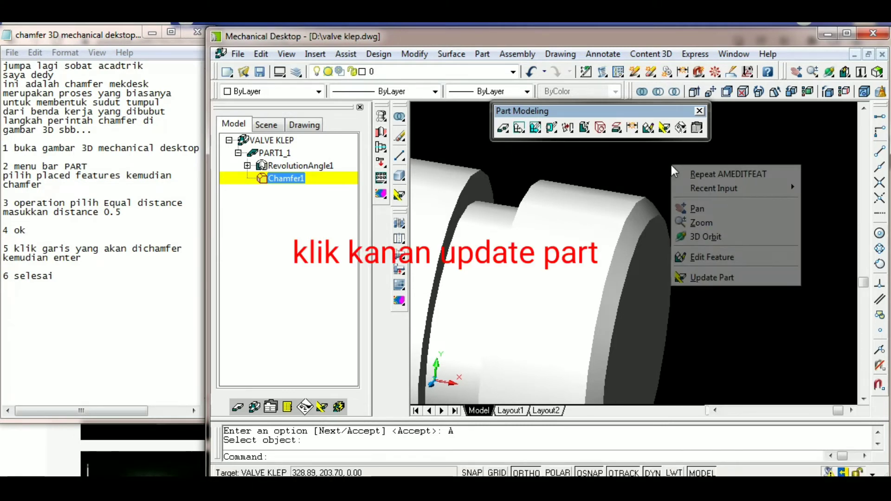
left_click(712, 278)
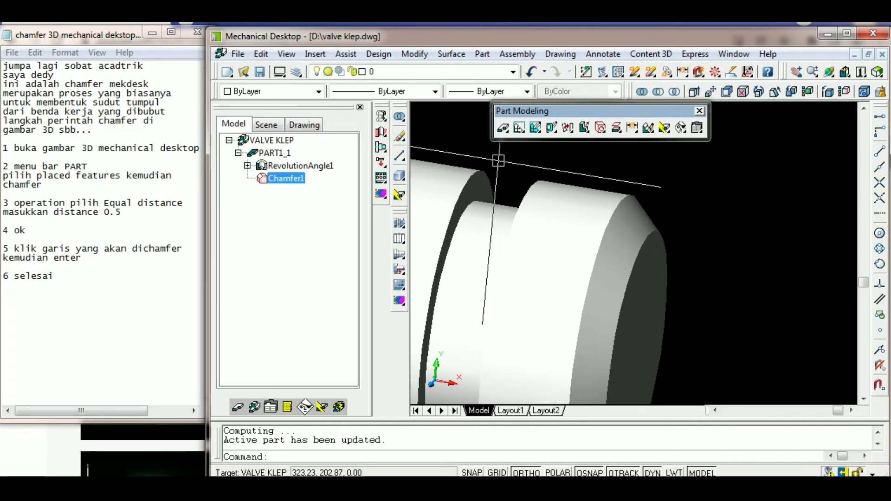
Delete the chamfer feature from the valve stem part
right_click(275, 180)
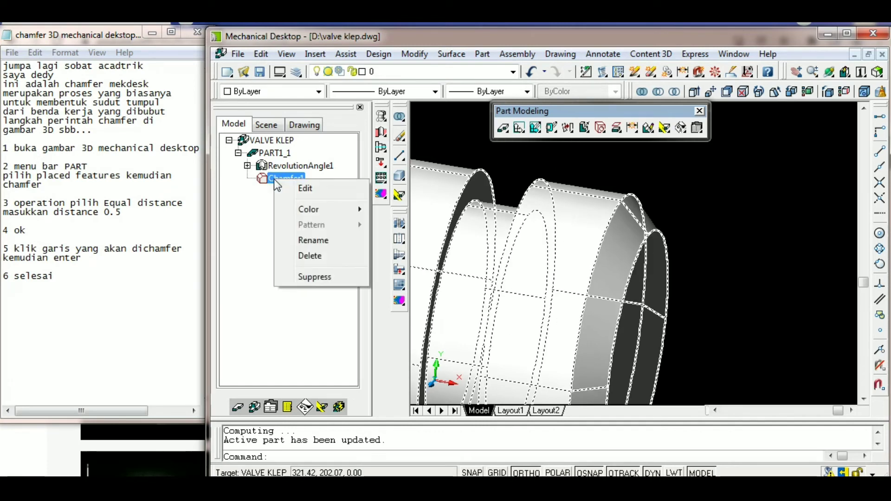
left_click(317, 255)
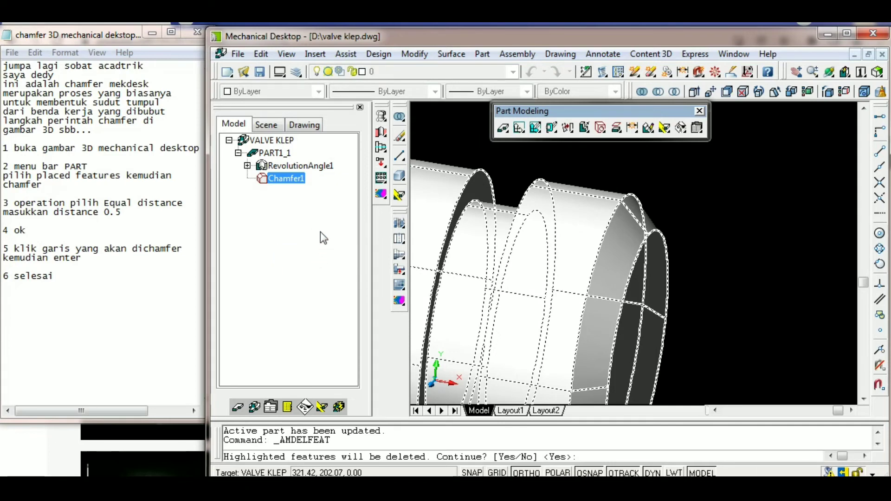
left_click(480, 238)
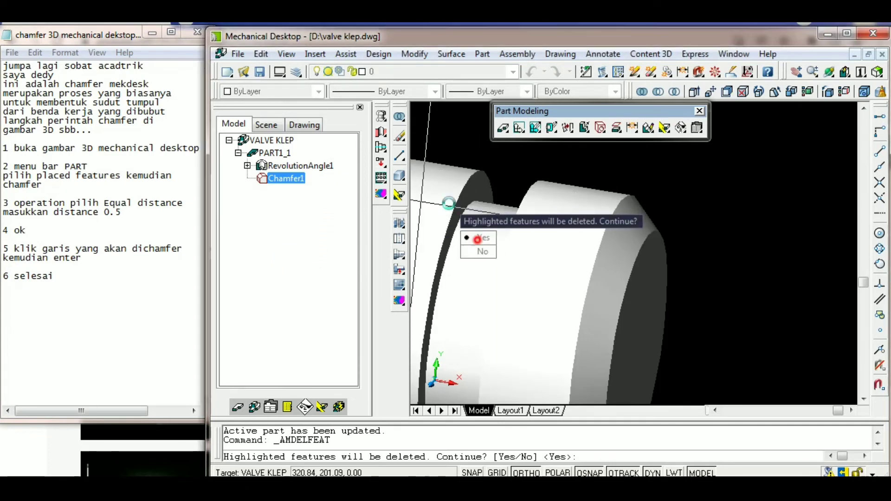
scroll(618, 168, "down", 5)
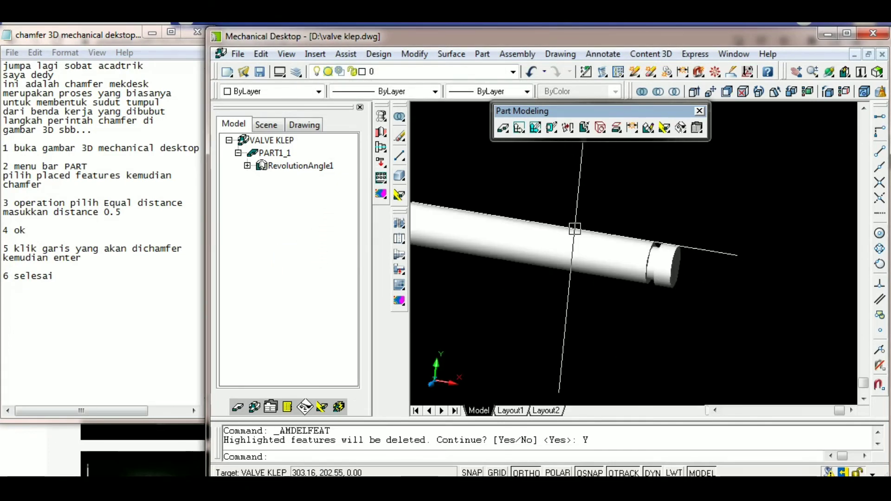
Chamfer the circular edge of the valve stem's end face again with an equal distance of 0.5
left_click(482, 55)
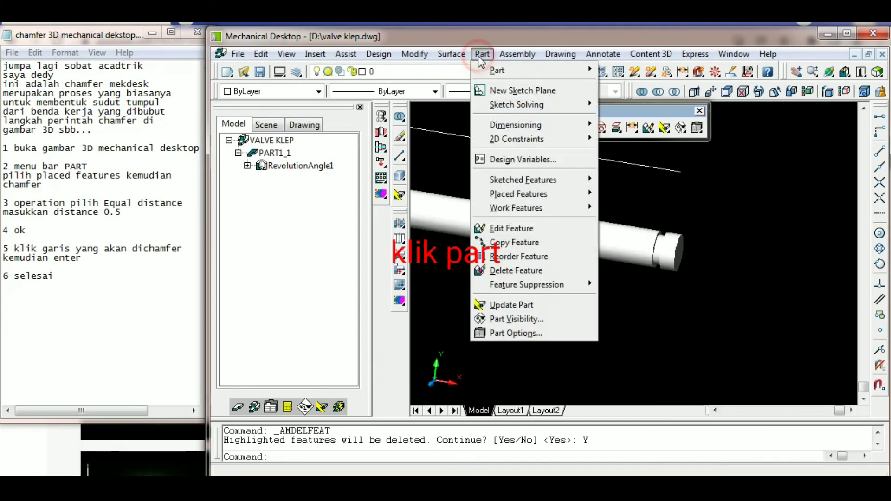
left_click(516, 194)
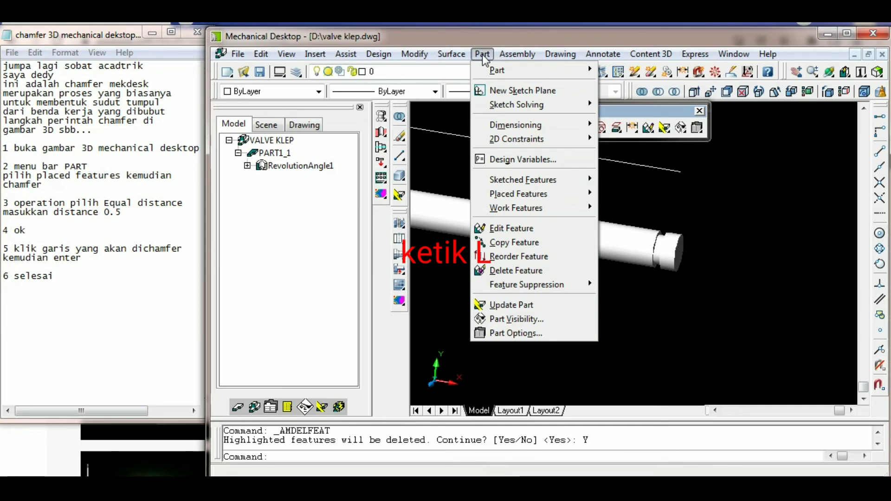
key("l")
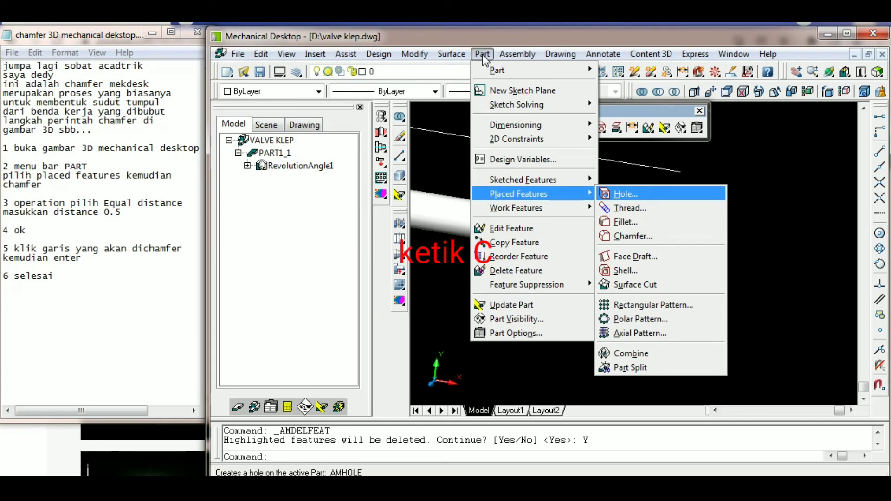
key("c")
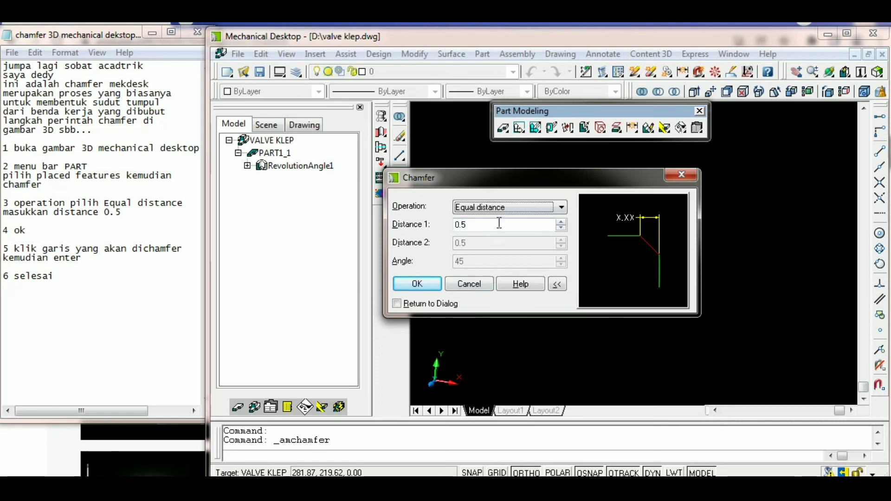
left_click(417, 284)
scroll(659, 256, "up", 4)
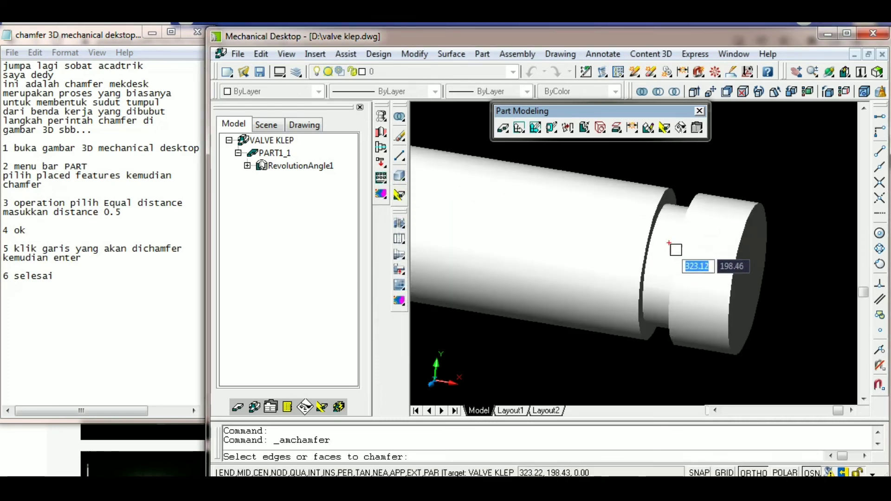
left_click(742, 243)
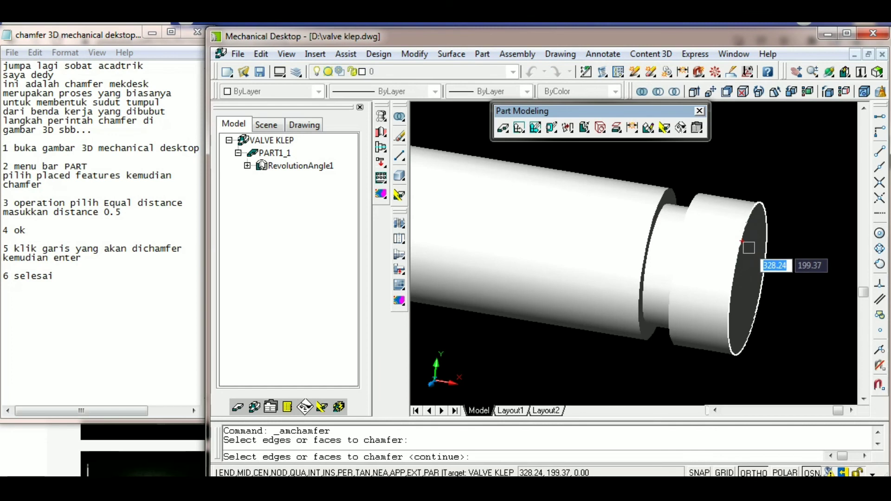
key("Return")
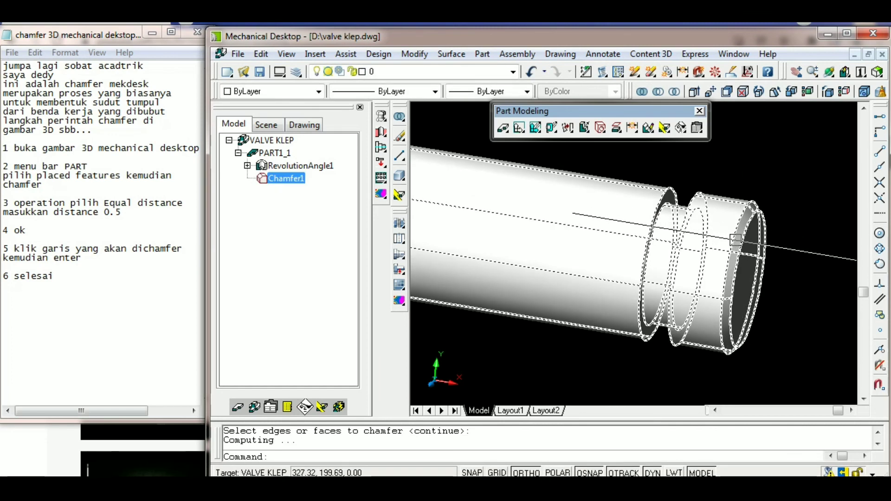